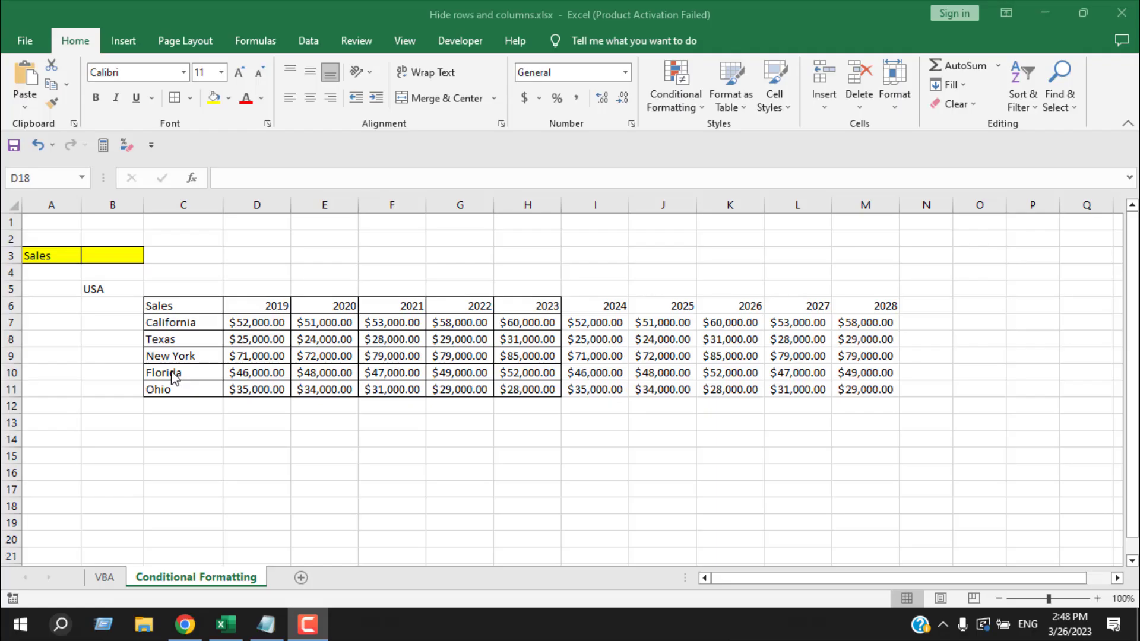
Select D6:H11, then the 2024–2028 forecast block I6:M11
drag(233, 304, 538, 389)
drag(574, 305, 867, 392)
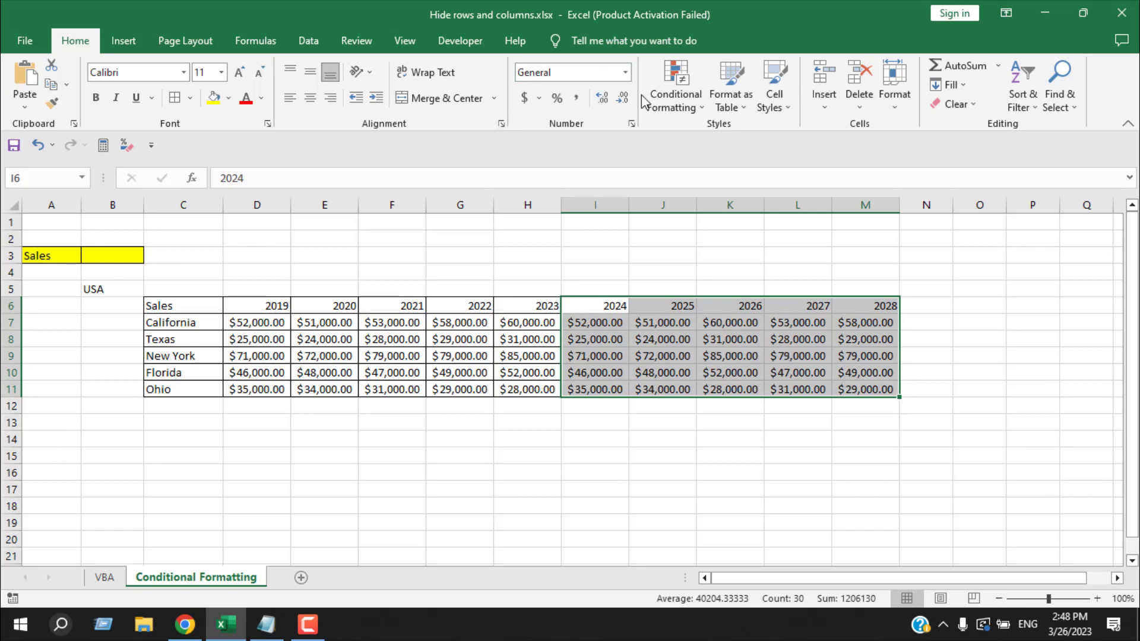
Create a new formula-based conditional formatting rule using =($B$3="Actual")
click(697, 103)
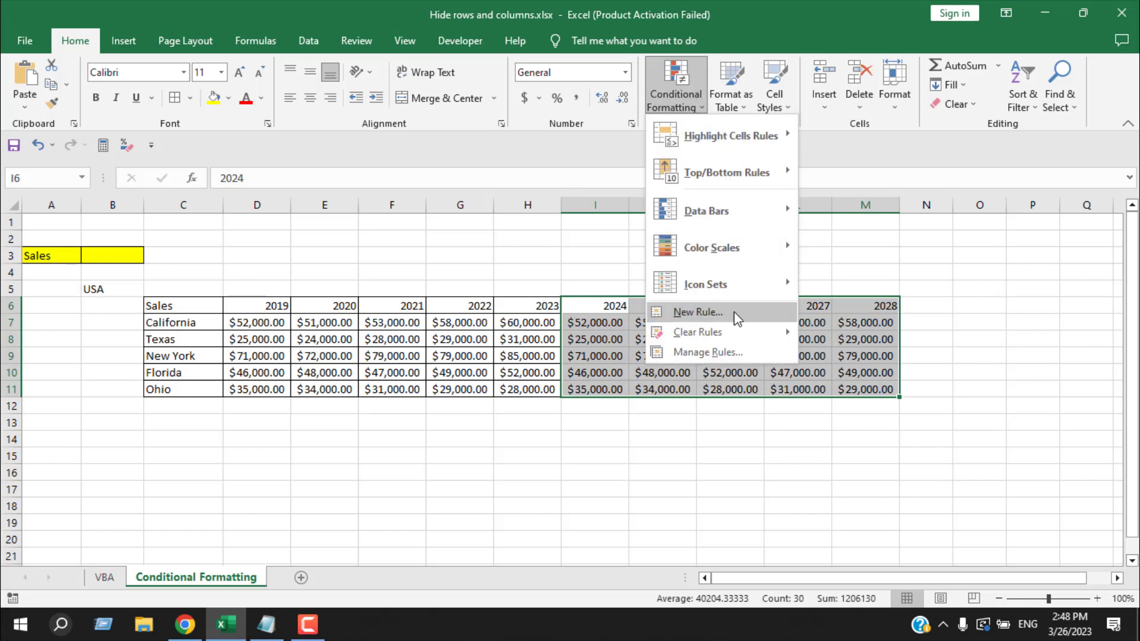
click(701, 312)
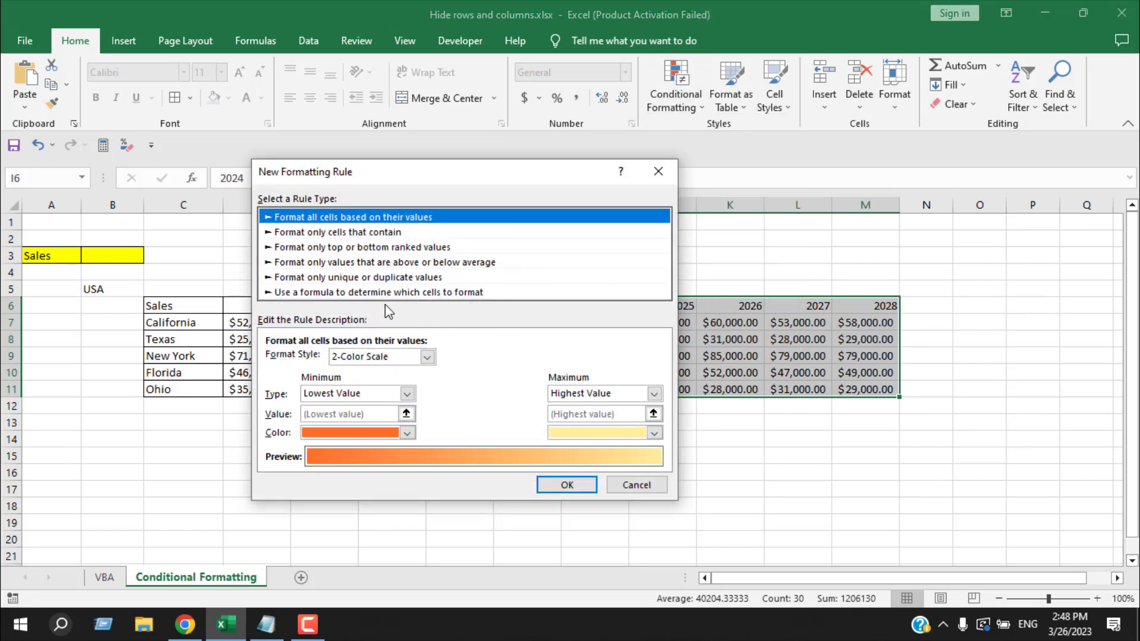
click(337, 293)
click(317, 363)
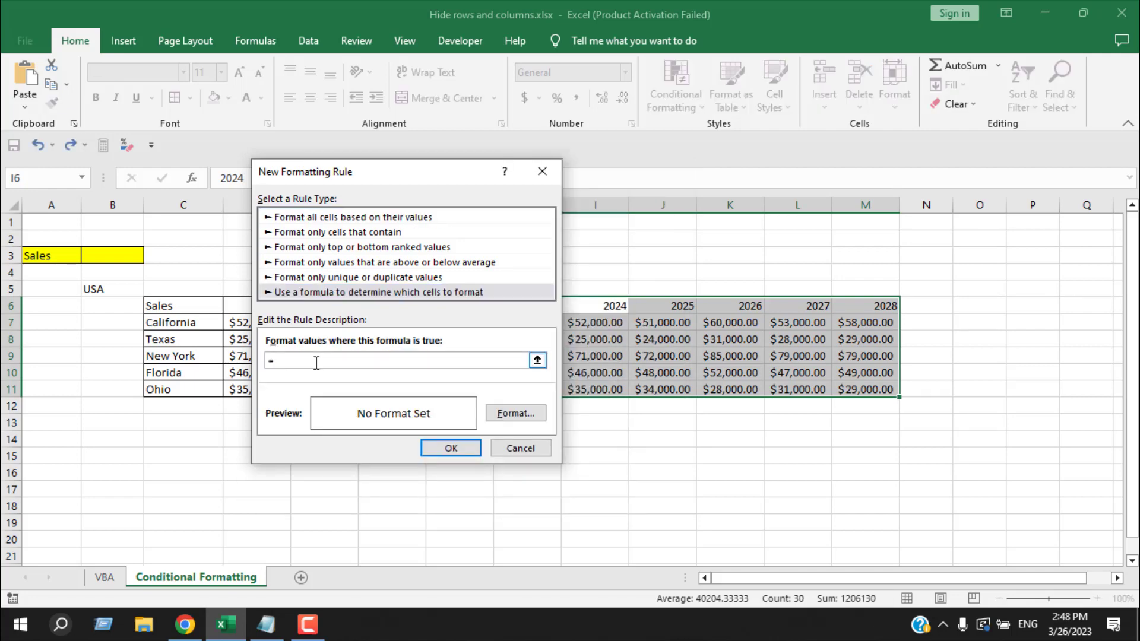
text(=()
click(110, 255)
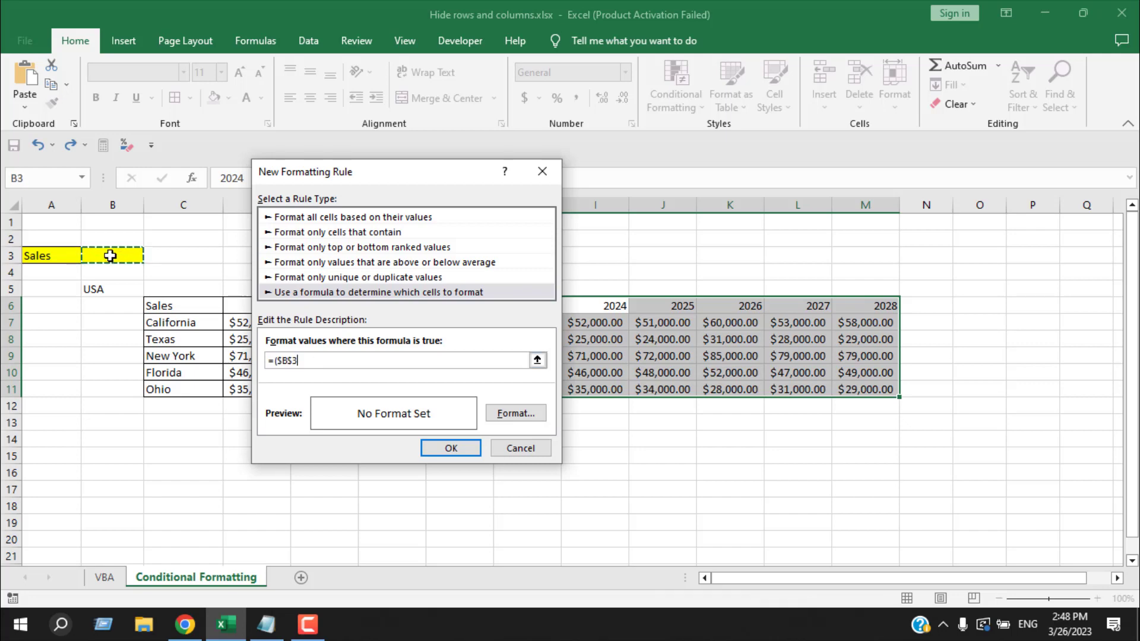
text(=)
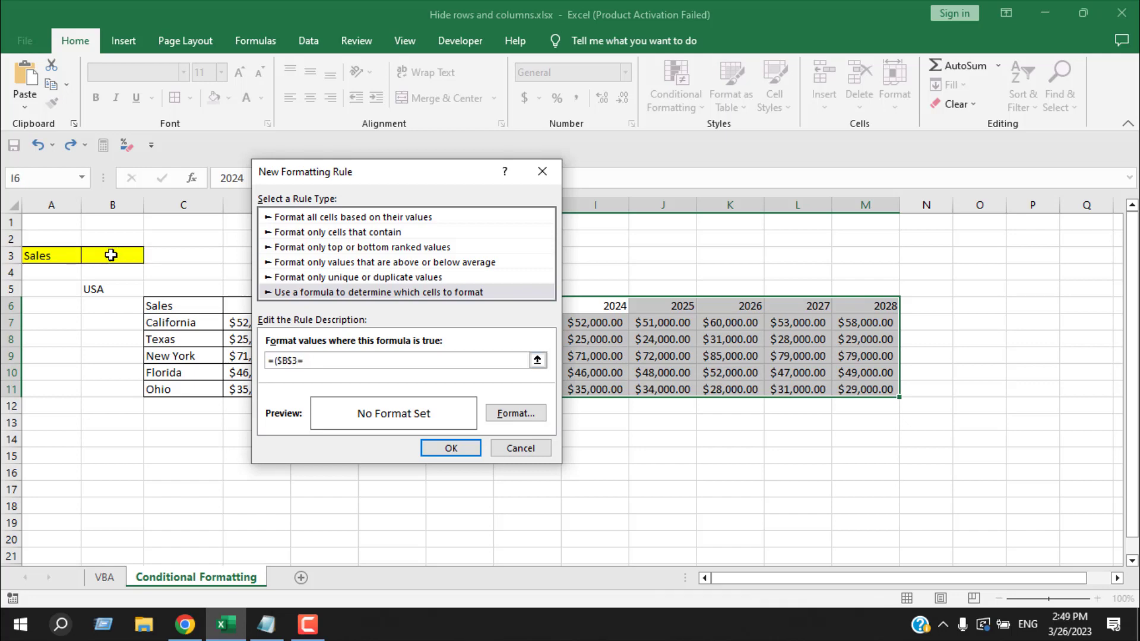
text("Actual")
click(306, 360)
text(")
Give the rule a white font colour and confirm it
click(541, 416)
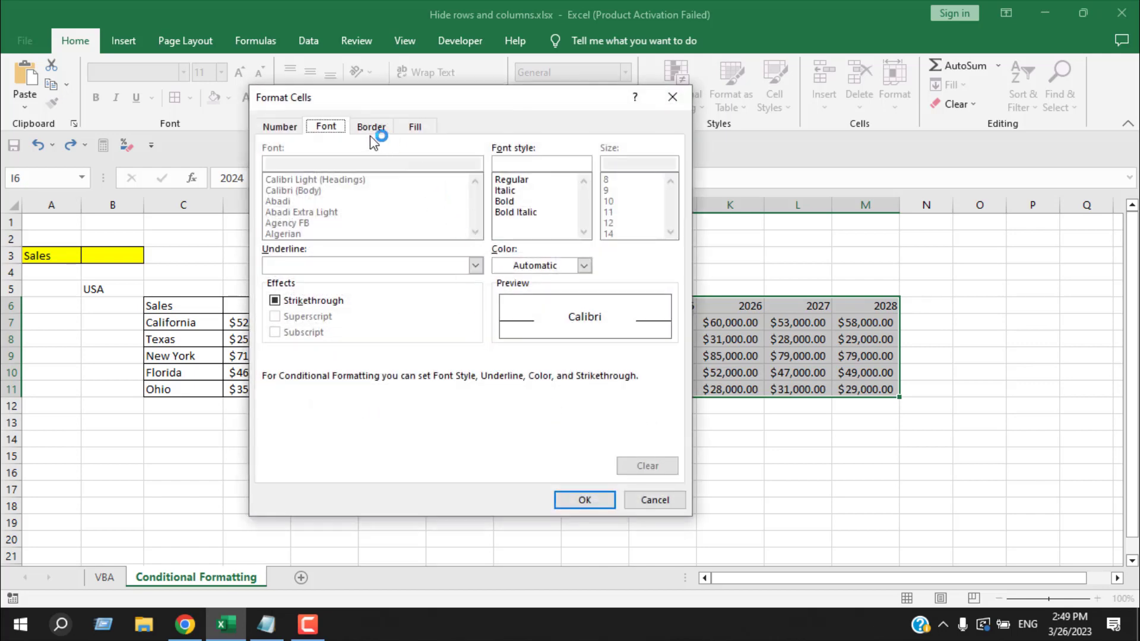
click(584, 266)
click(502, 322)
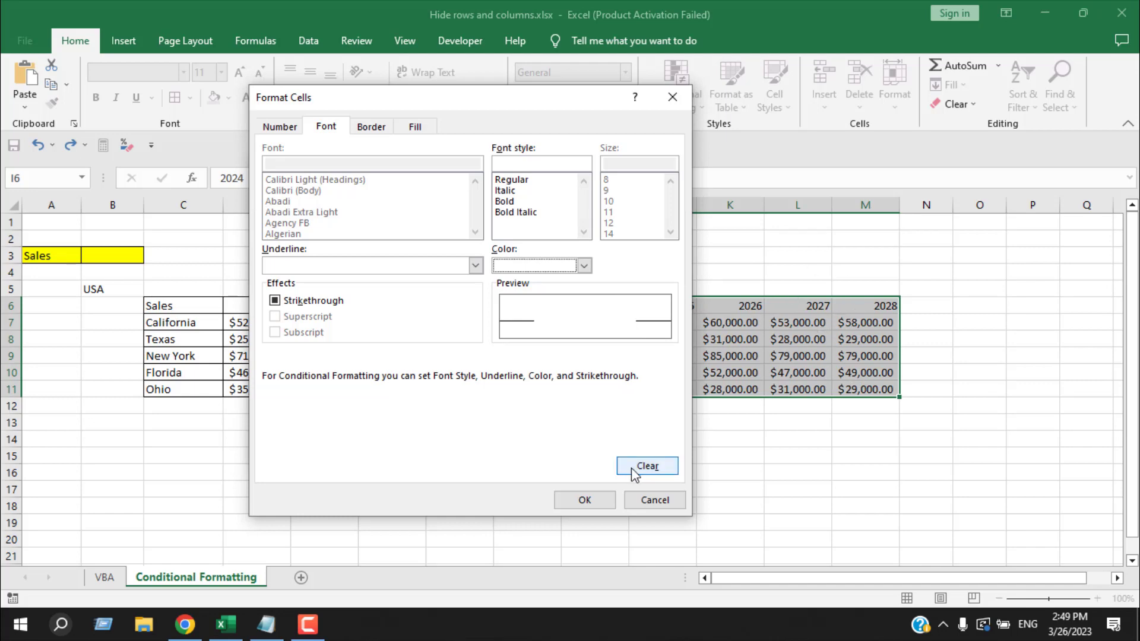
click(585, 500)
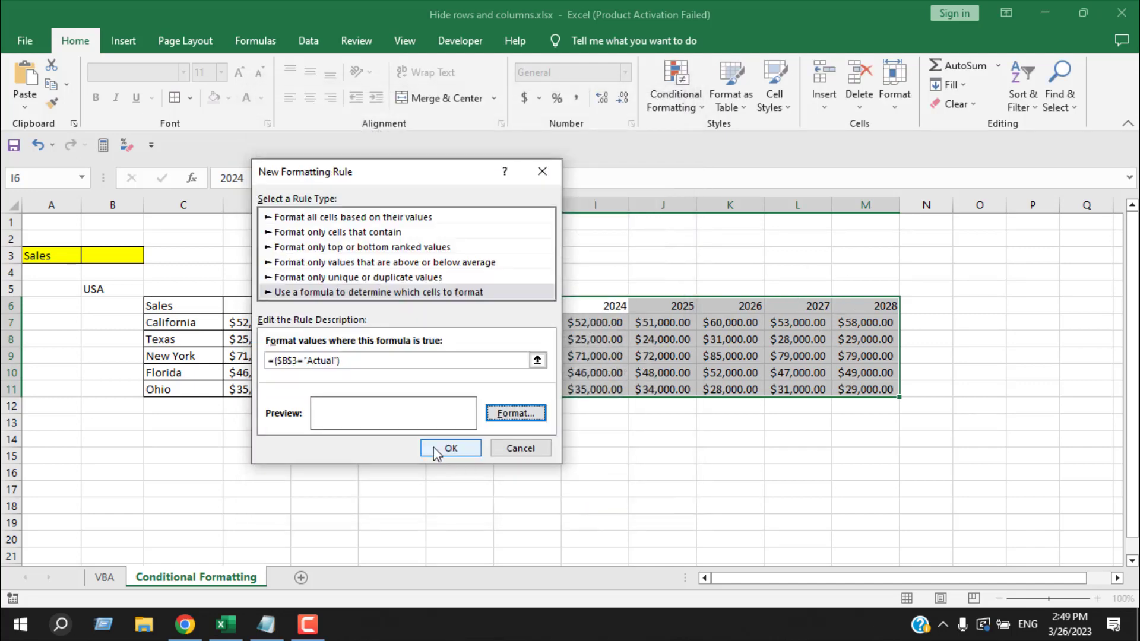
click(441, 449)
Enter Actual in B3 to check the 2024–2028 figures turn white
click(130, 256)
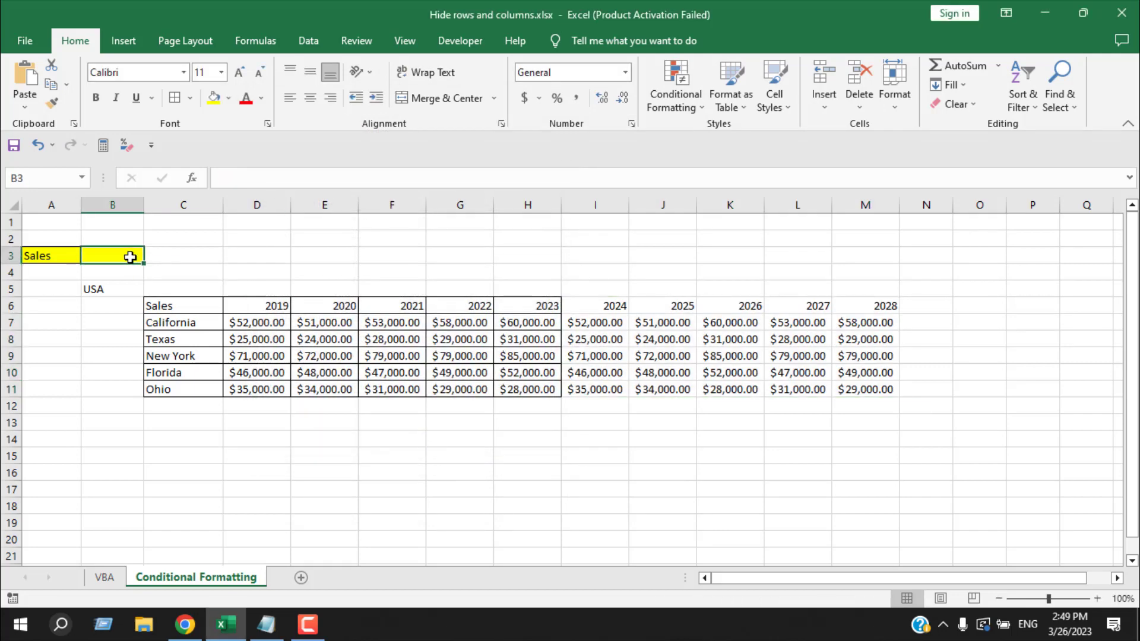
text(Ac)
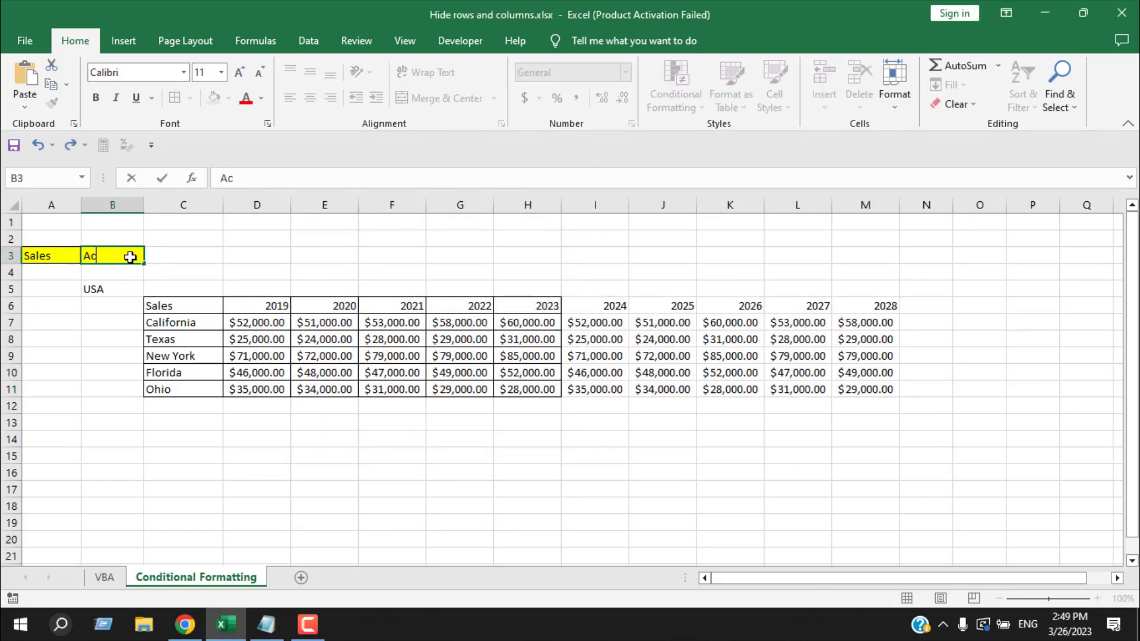
text(tual)
key(Return)
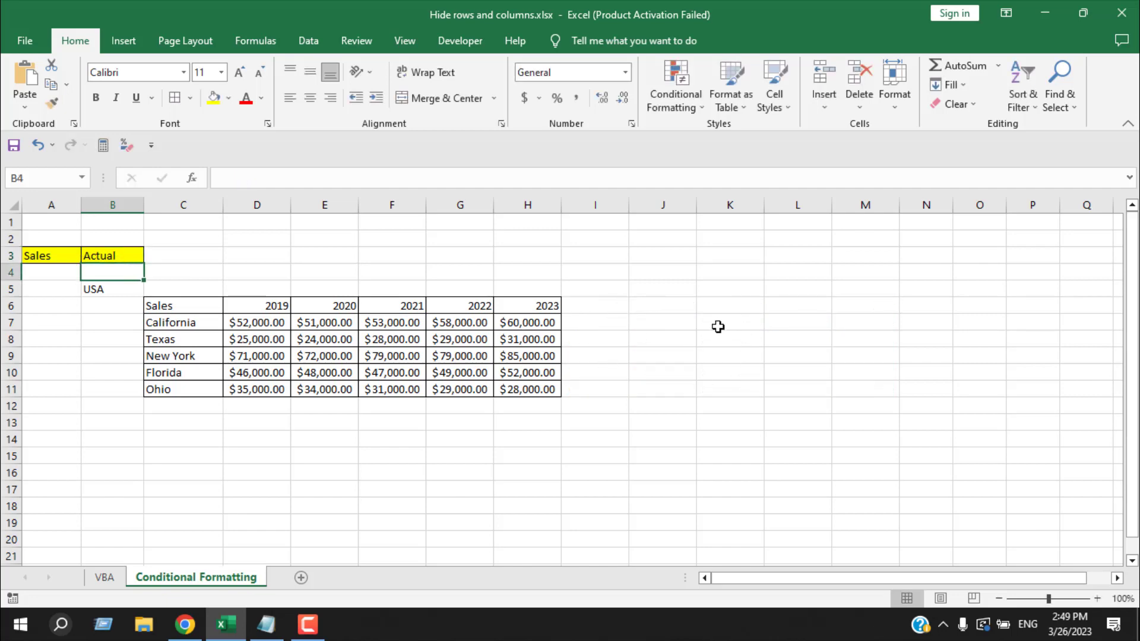
Clear B3 and switch to the VBA sheet
click(121, 258)
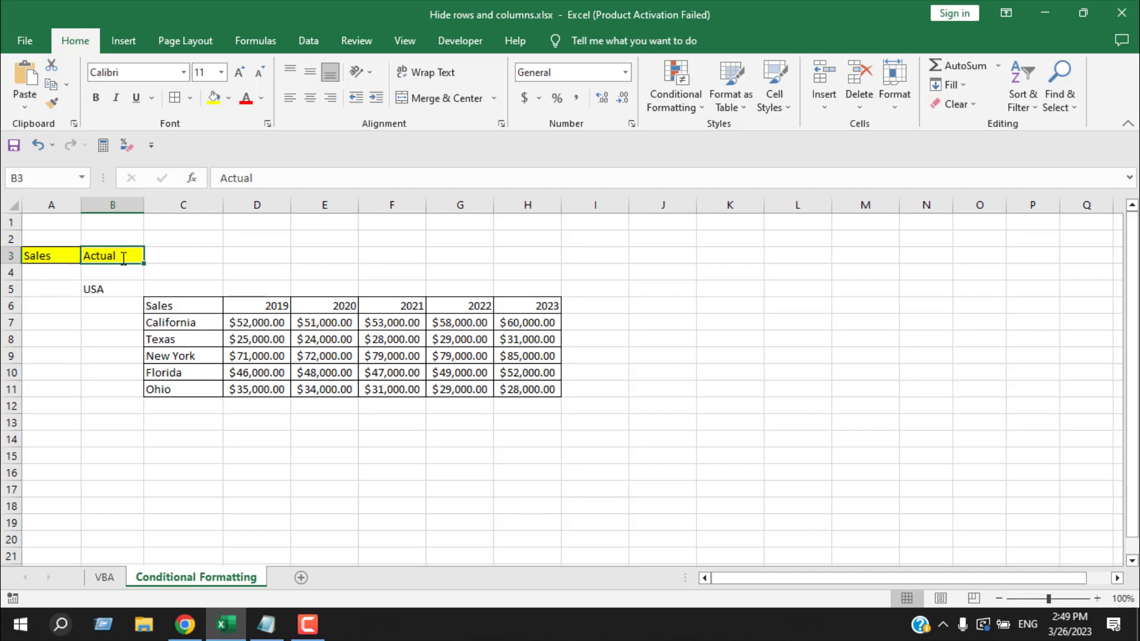
key(Delete)
click(183, 272)
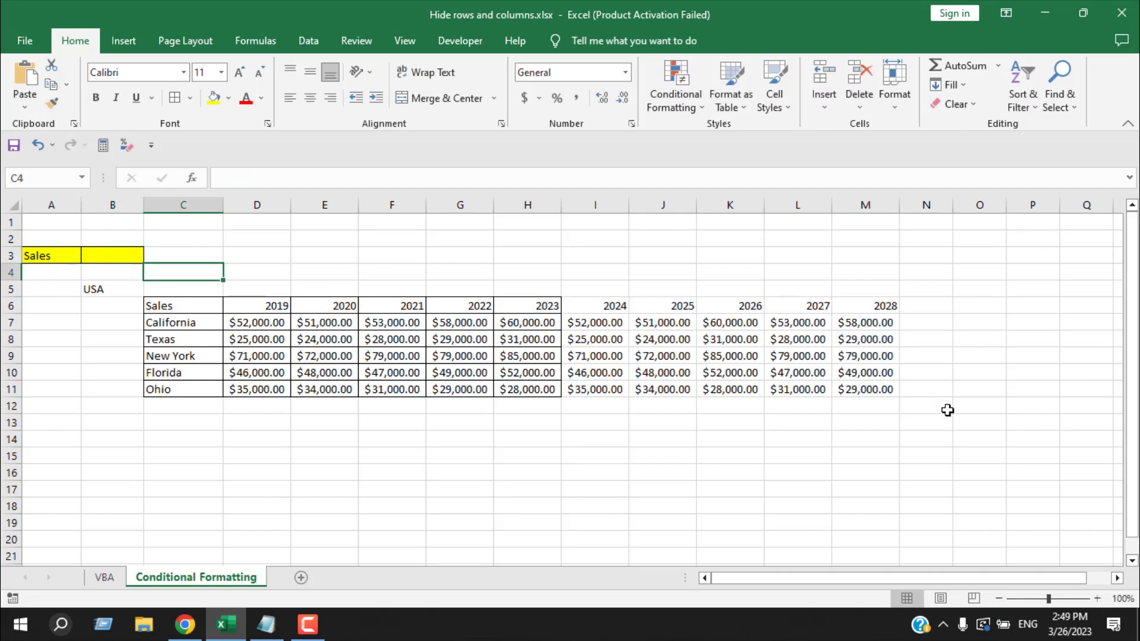
click(104, 577)
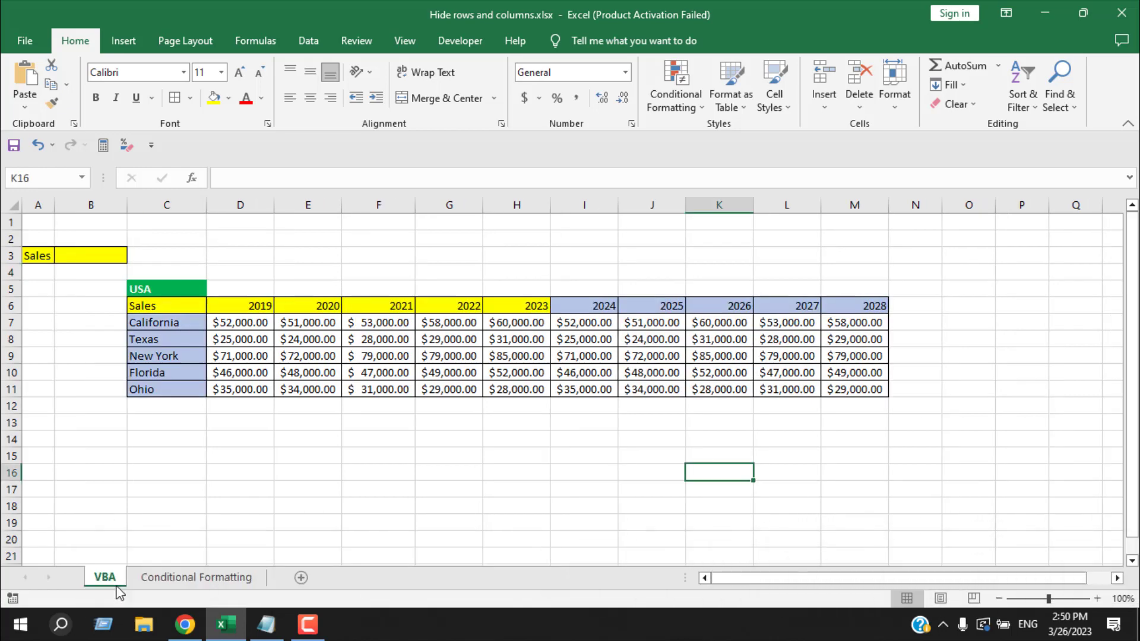
click(76, 253)
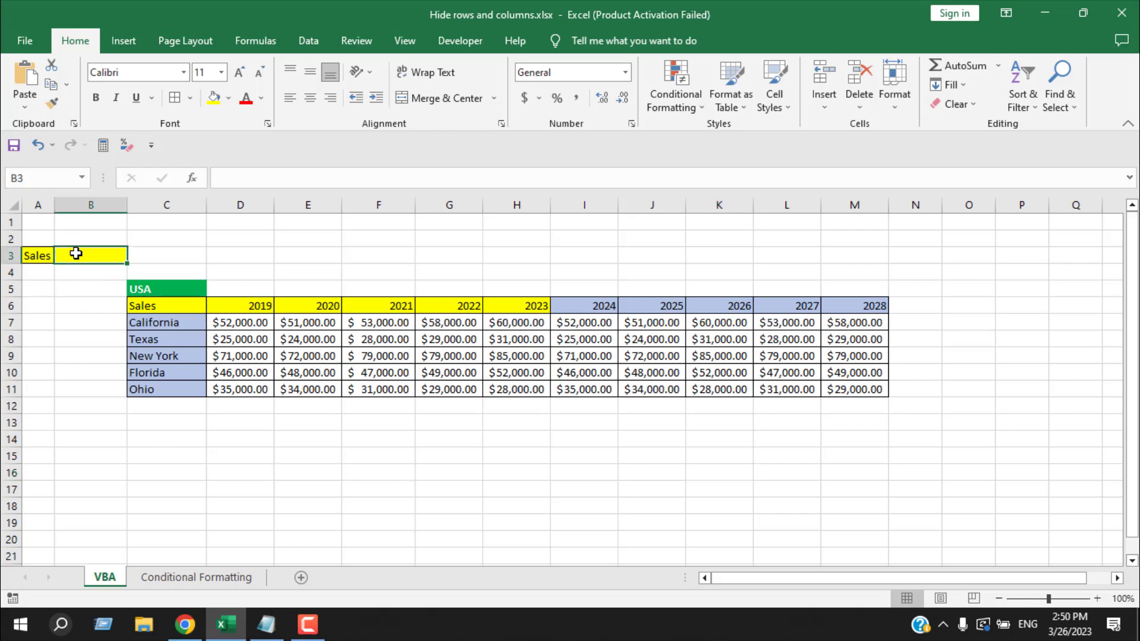
drag(259, 202, 516, 196)
drag(588, 203, 838, 205)
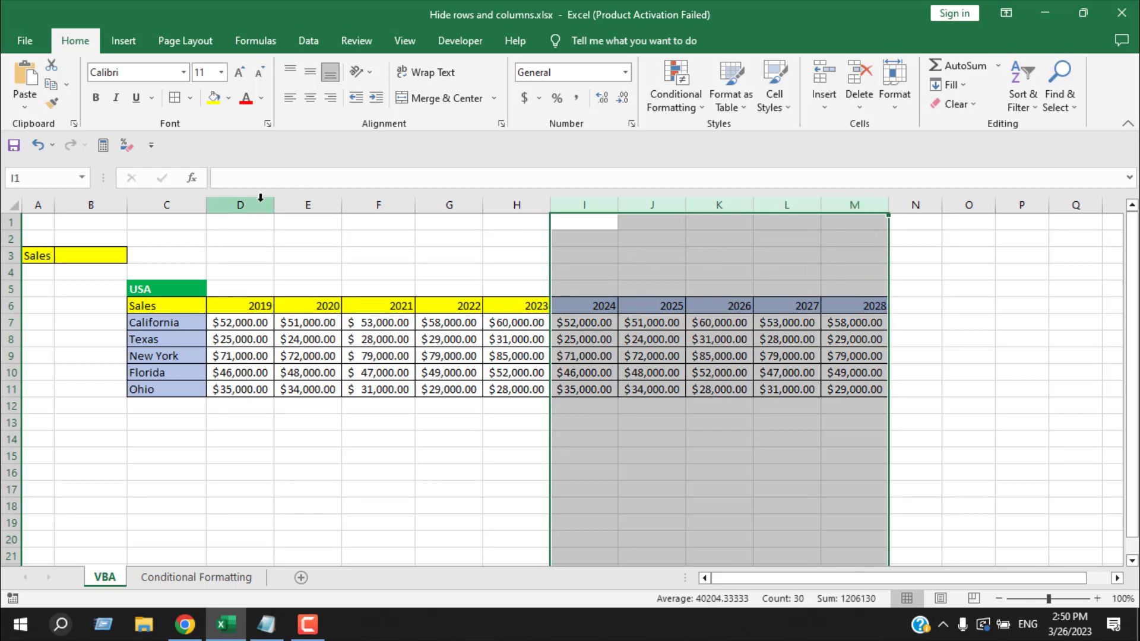
drag(256, 202, 498, 199)
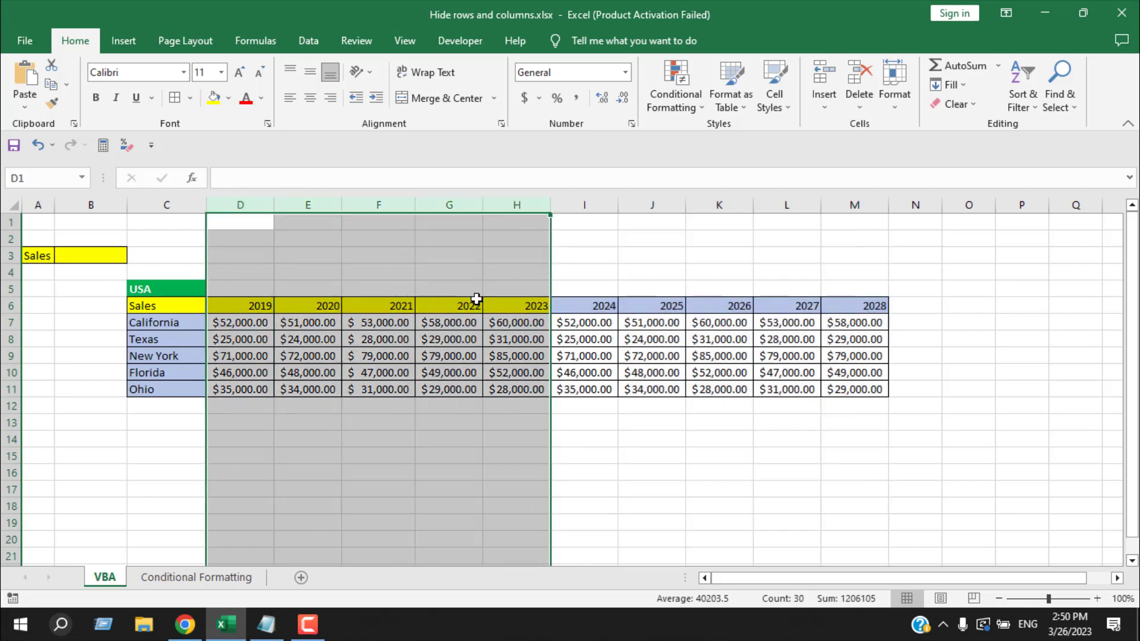
click(183, 504)
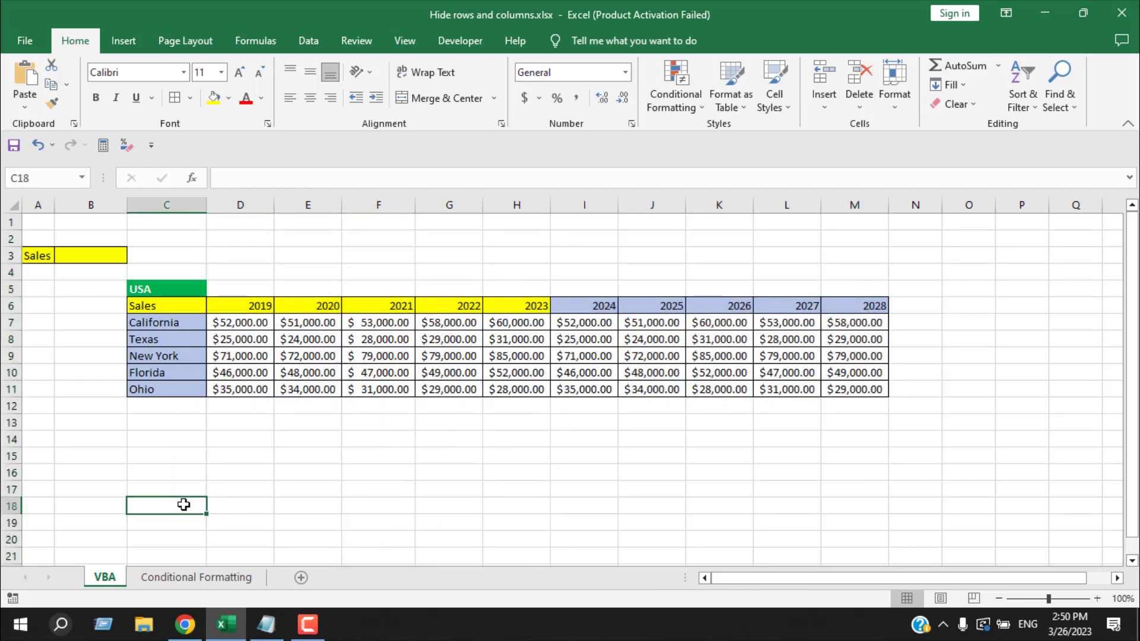
right_click(104, 584)
Paste the Worksheet_Change macro into the VBA sheet's code
click(146, 470)
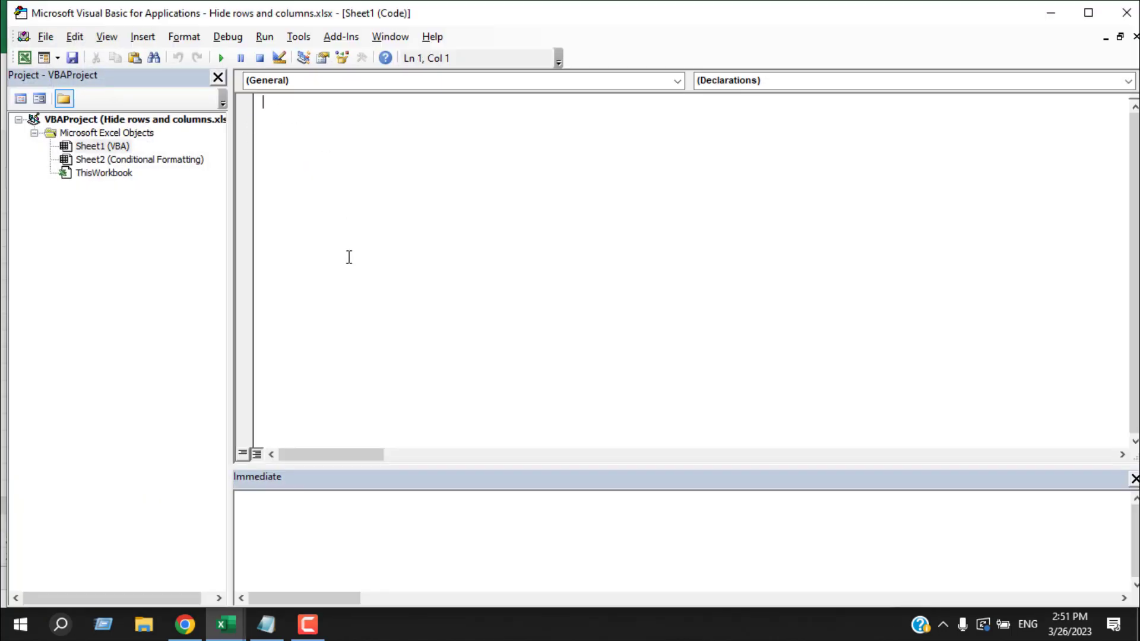
text(Private Sub Worksheet_Change(ByVal Target As Range) ActiveSheet.Activate If Not Application.Intersect(Range("B3"), Range(Target.Address)) Is Nothing Then 		Select Case Target.Value 		Case Is = "Actual": Columns("I:M").EntireColumn.Hidden = True 		                    Columns("C:H").EntireColumn.Hidden = False 		Case Is = "Forecast": Columns("I:M").EntireColumn.Hidden = False 		                   Columns("C:H").EntireColumn.Hidden = True 		End Select End If End Sub)
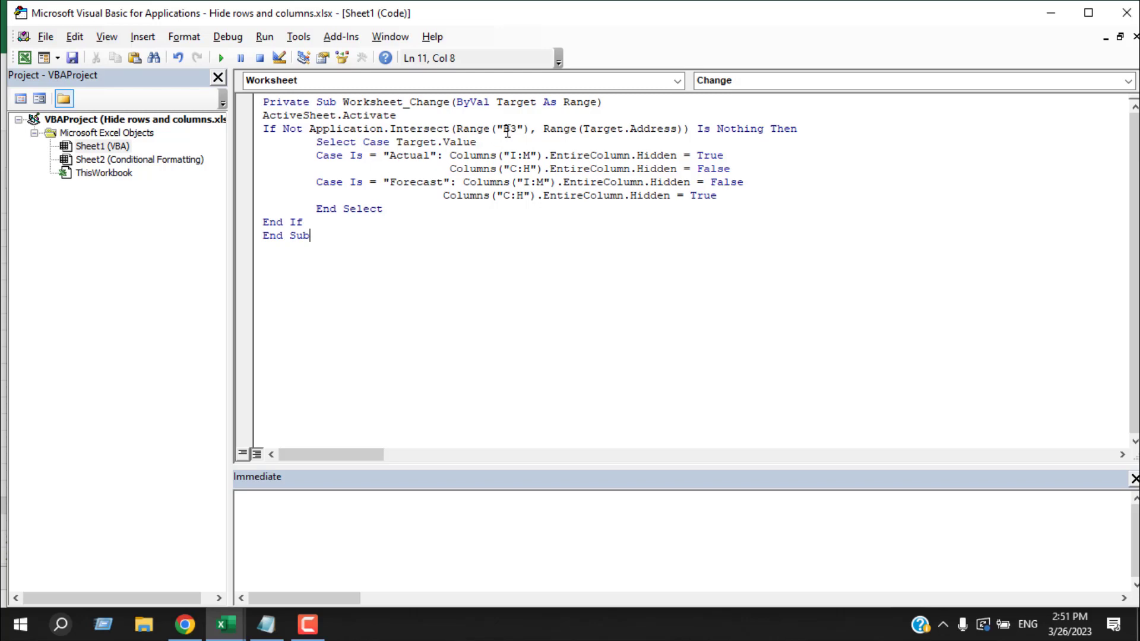
click(397, 157)
Add a Case Is = "" branch setting Hidden to False, then close the editor
click(729, 196)
key(Return)
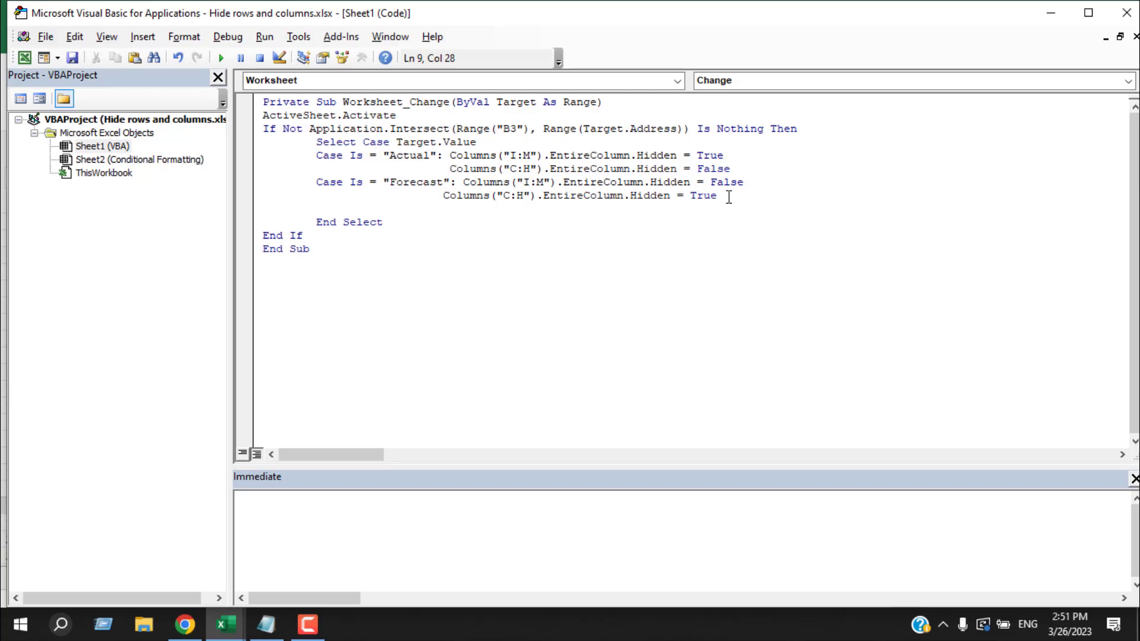
click(324, 208)
text(Case Is = "Forecast": Columns("I:M").EntireColumn.Hidden = False                            Columns("C:H").EntireColumn.Hidden = True)
double_click(422, 208)
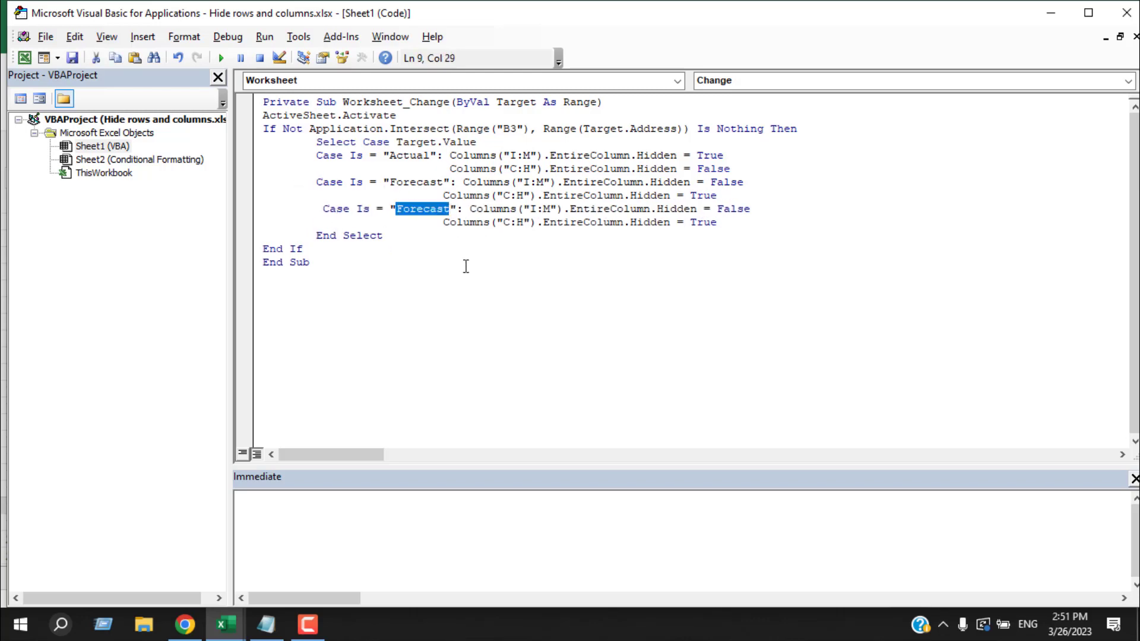
key(BackSpace)
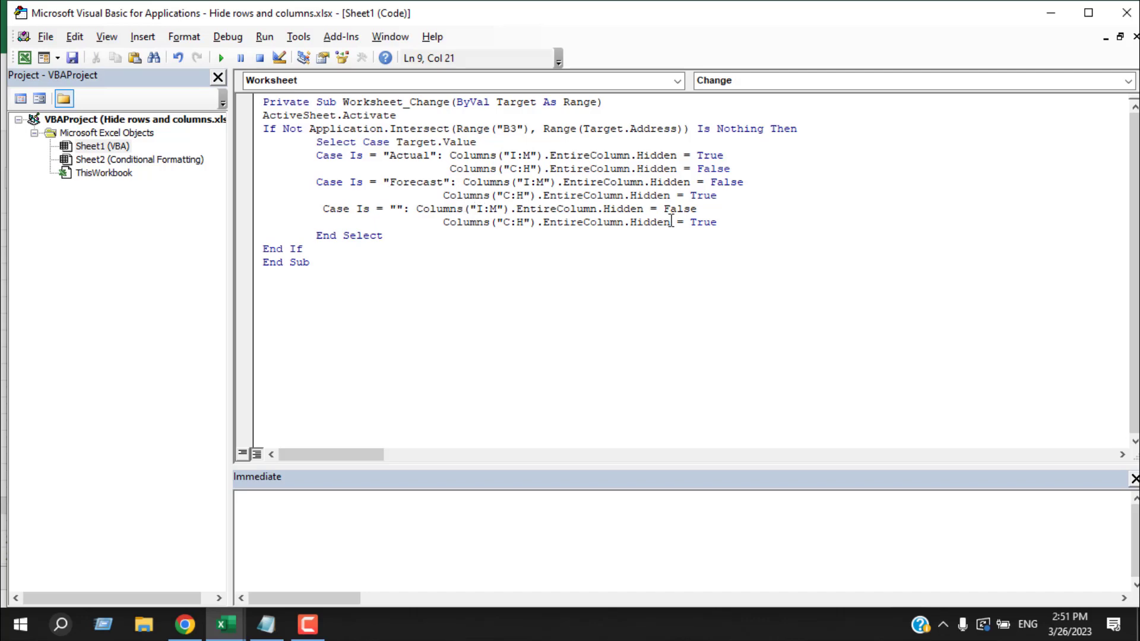
double_click(703, 222)
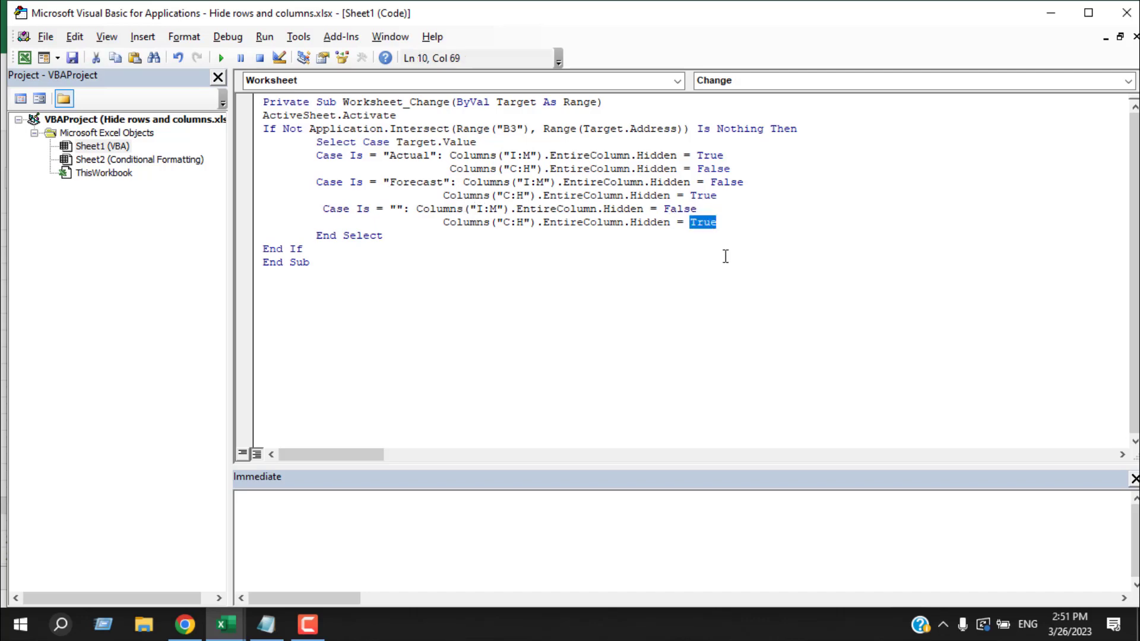
text(False)
click(657, 277)
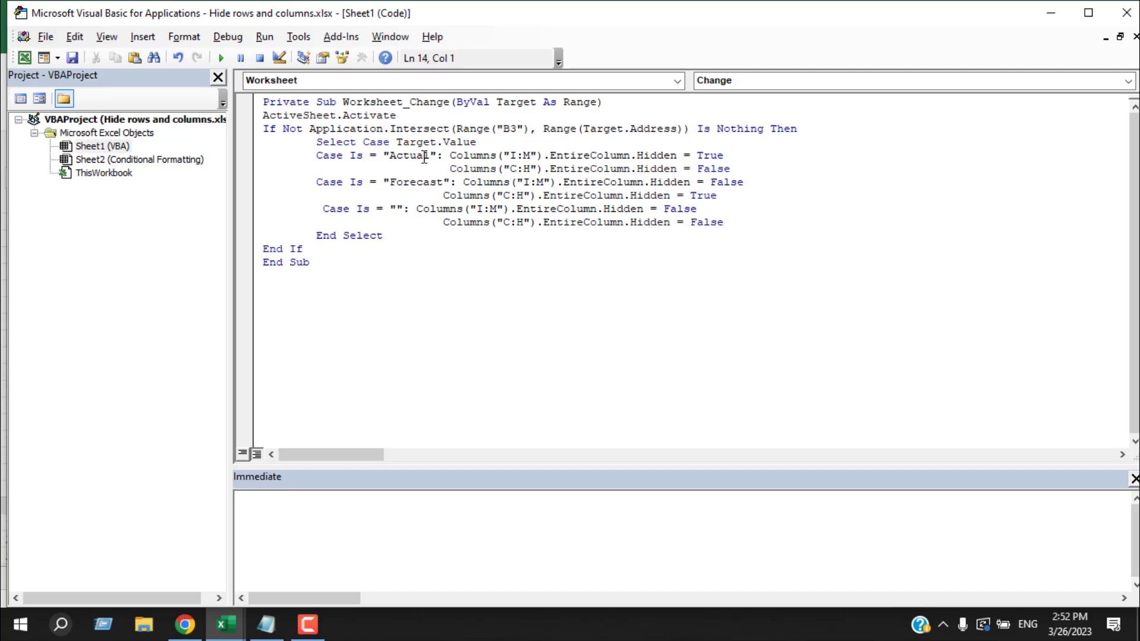
click(422, 182)
click(1135, 4)
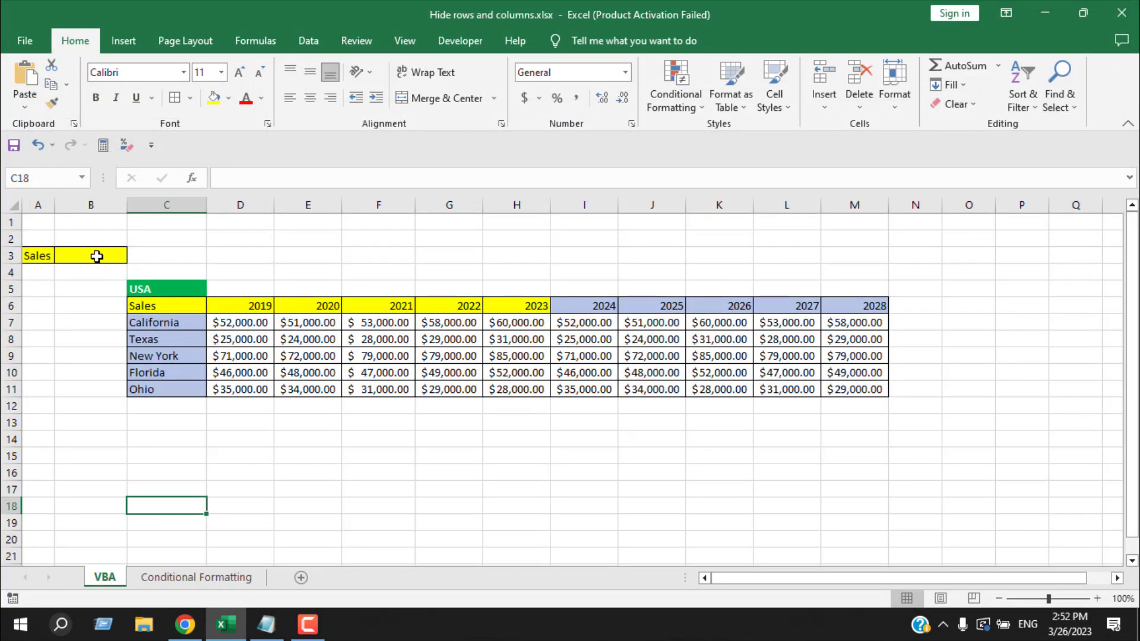
Enter Actual in B3 to hide the 2024–2028 columns I:M
click(96, 255)
text(Actual)
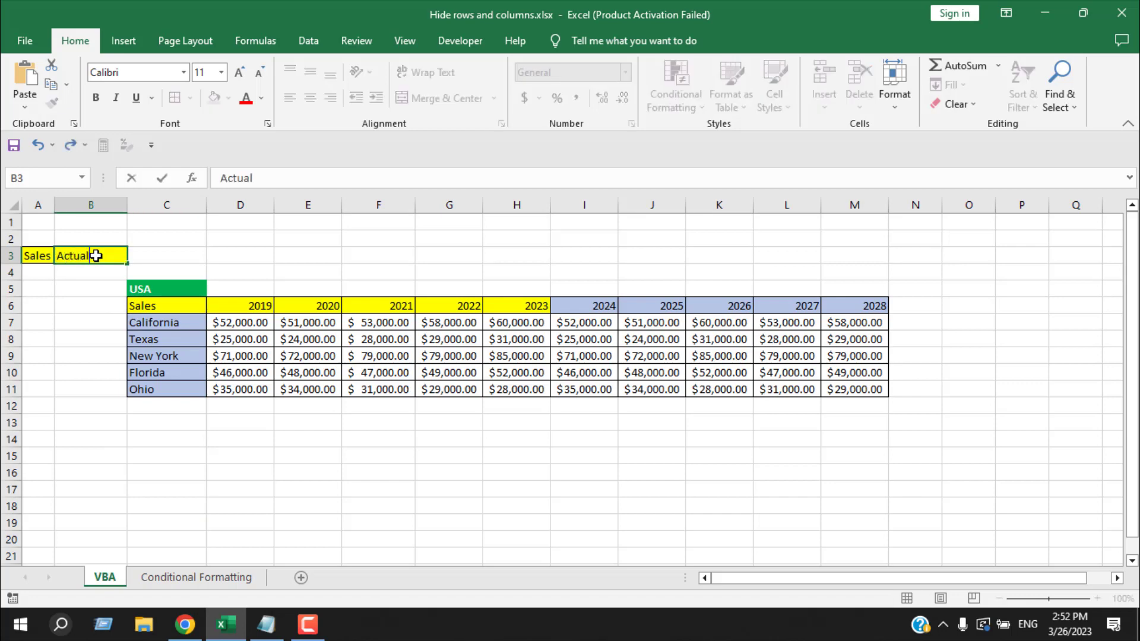
key(Return)
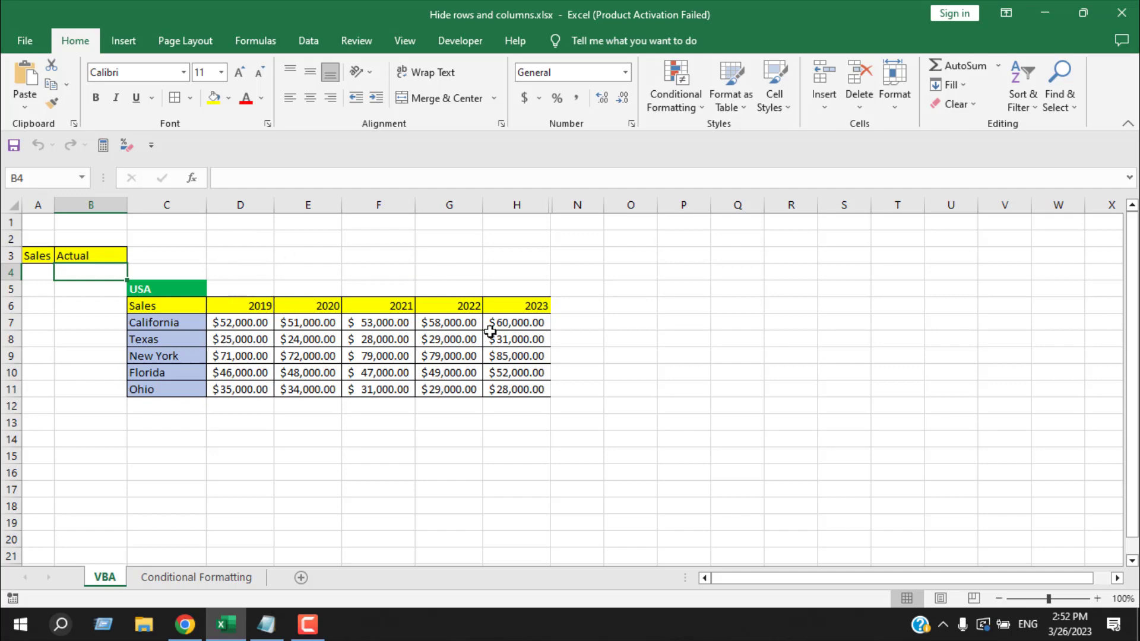
Change B3 to Forecast, hiding columns C:H, and reopen the sheet's code
click(94, 256)
key(BackSpace)
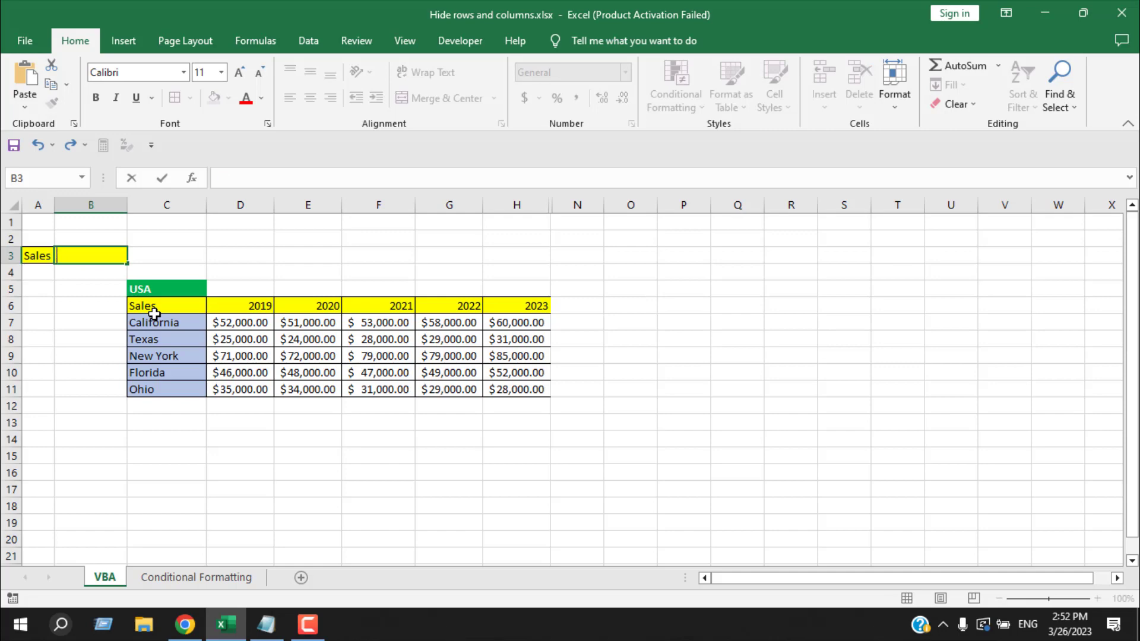
text(Forecast)
click(108, 321)
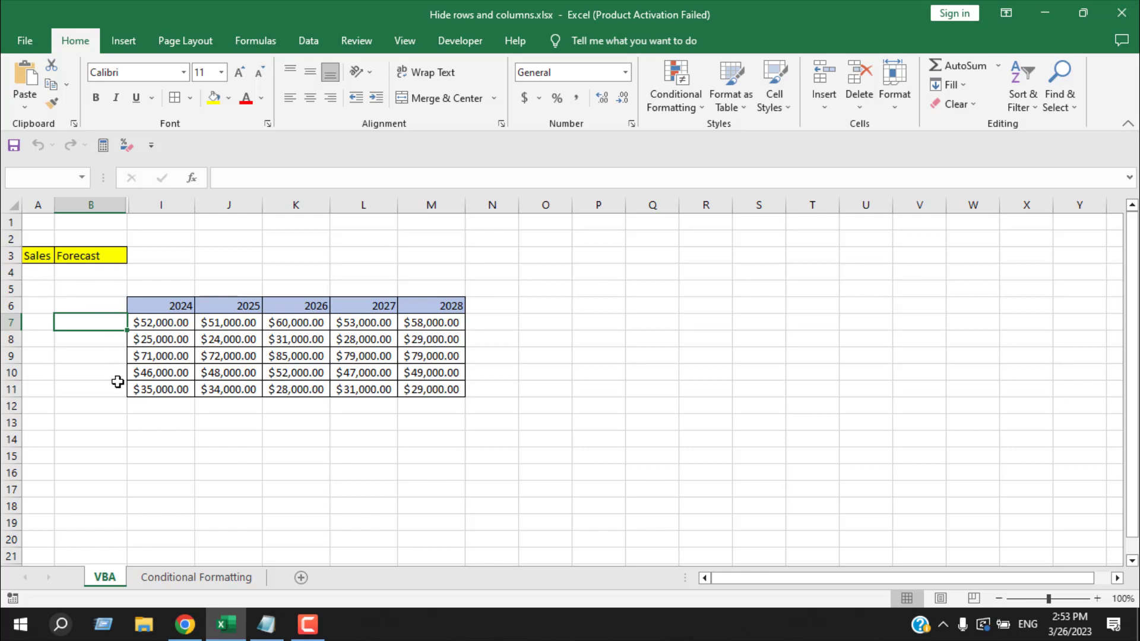
right_click(109, 575)
click(153, 460)
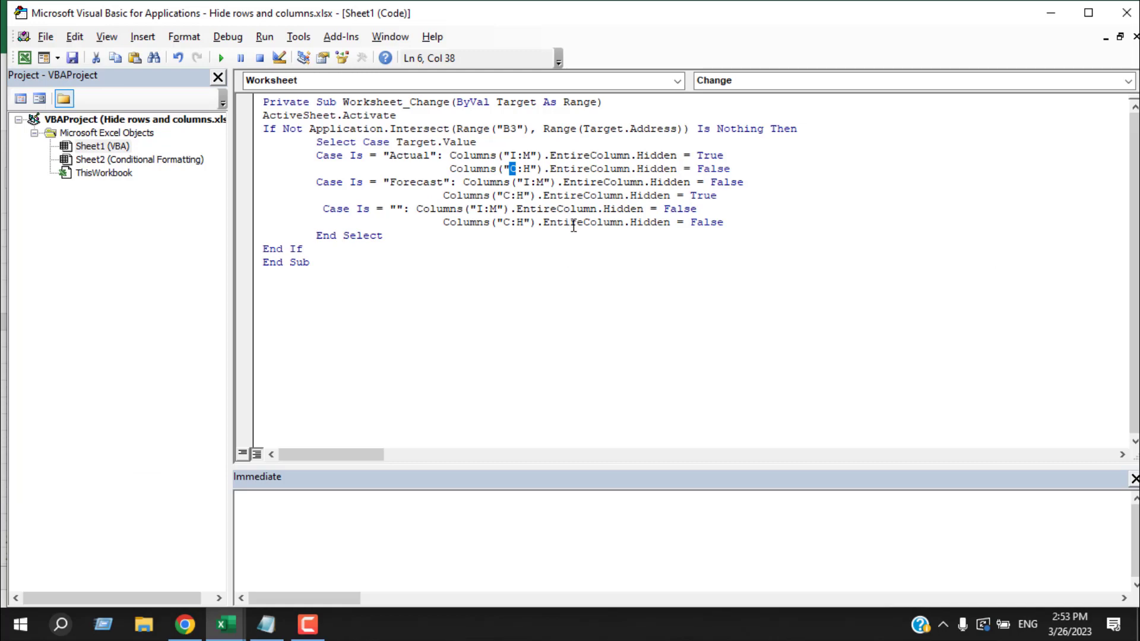
Change each Columns("C:H") range in the Actual, Forecast and blank cases to D:H
text(D)
double_click(505, 198)
text(D)
double_click(507, 222)
text(D)
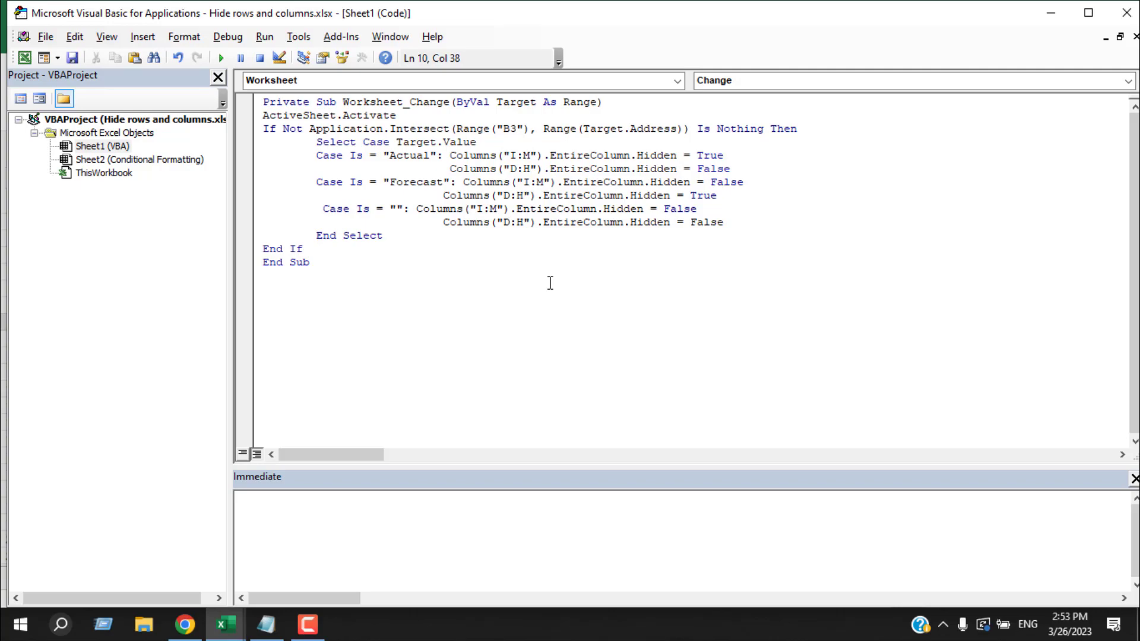
Return to the sheet and clear B3 so all year columns reappear
click(1121, 5)
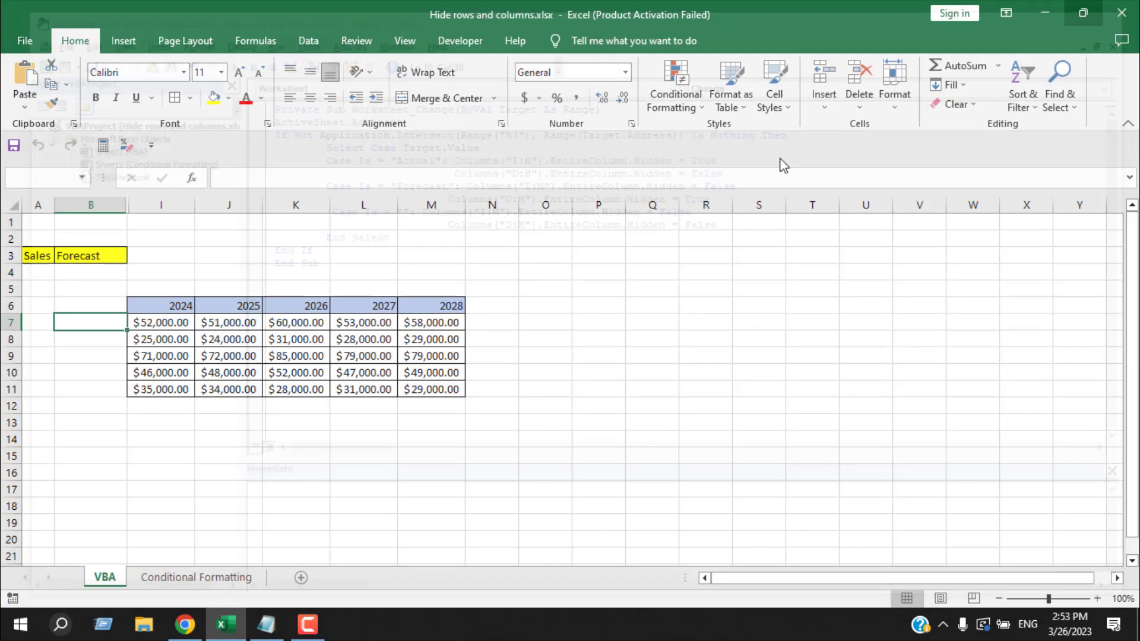
click(103, 256)
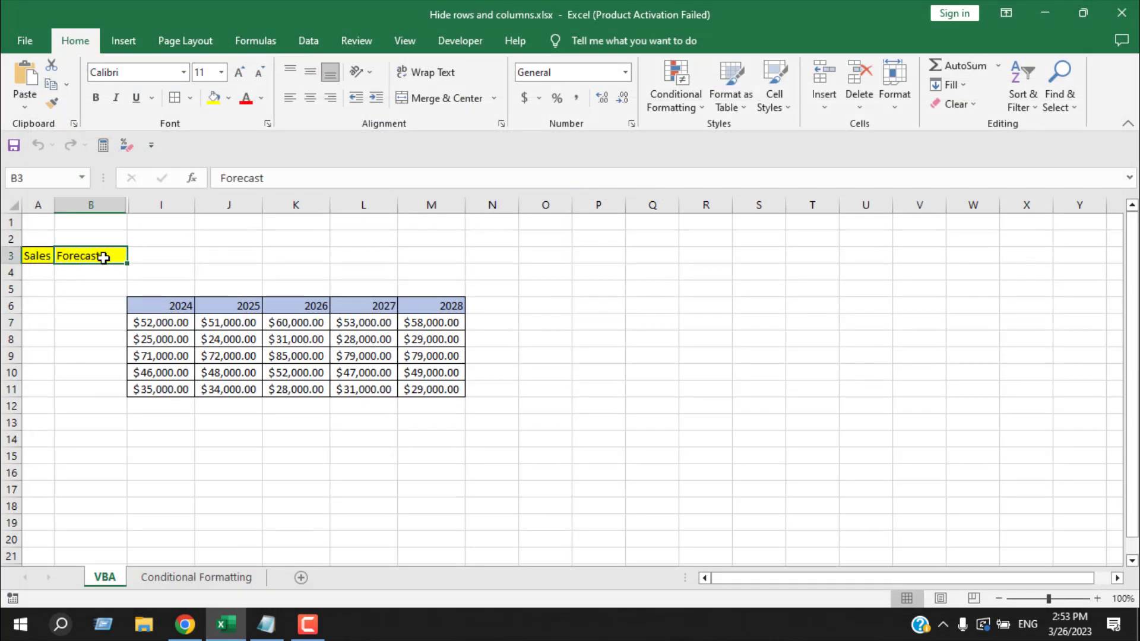
key(Delete)
click(433, 233)
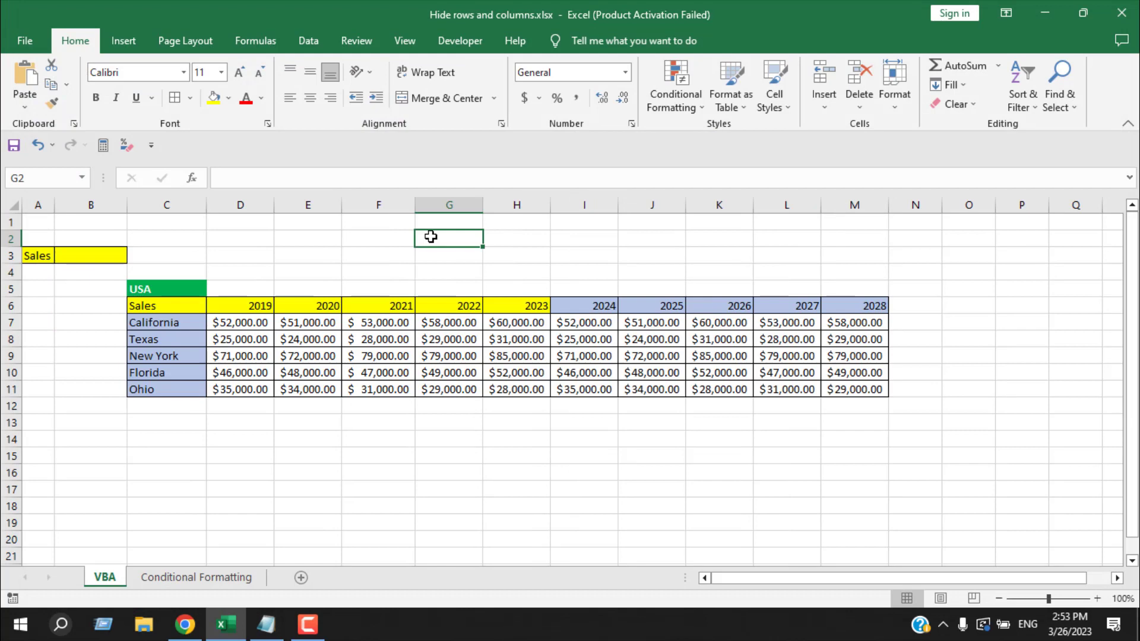
Enter Actual, then Forecast, in B3, leaving state names beside the 2024–2028 figures
click(71, 261)
text(Actual)
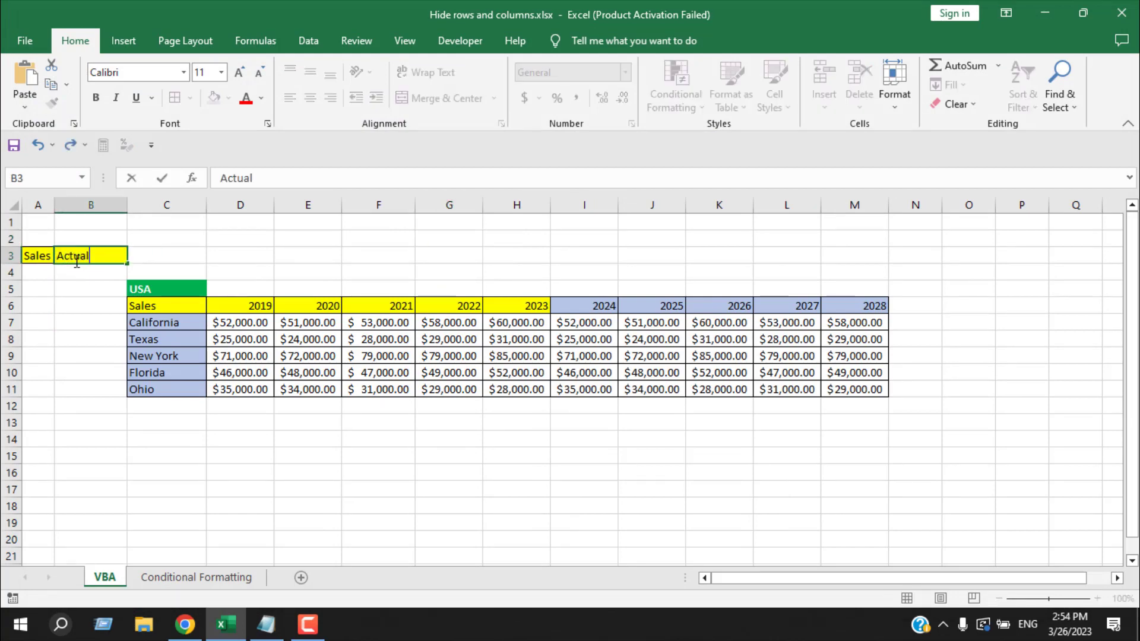
key(Return)
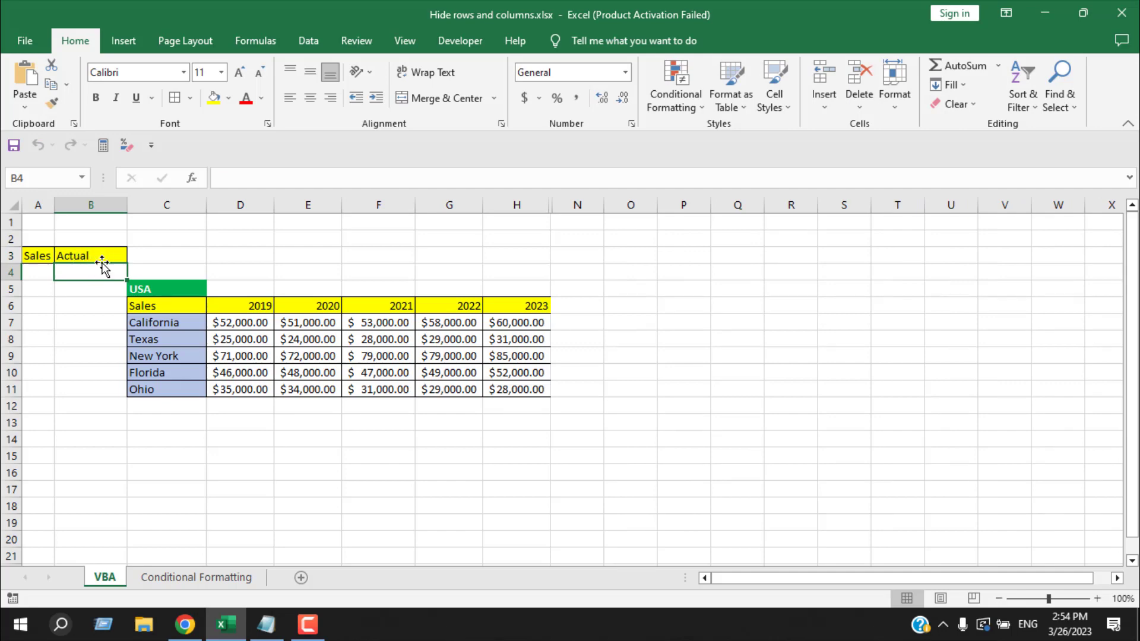
click(102, 257)
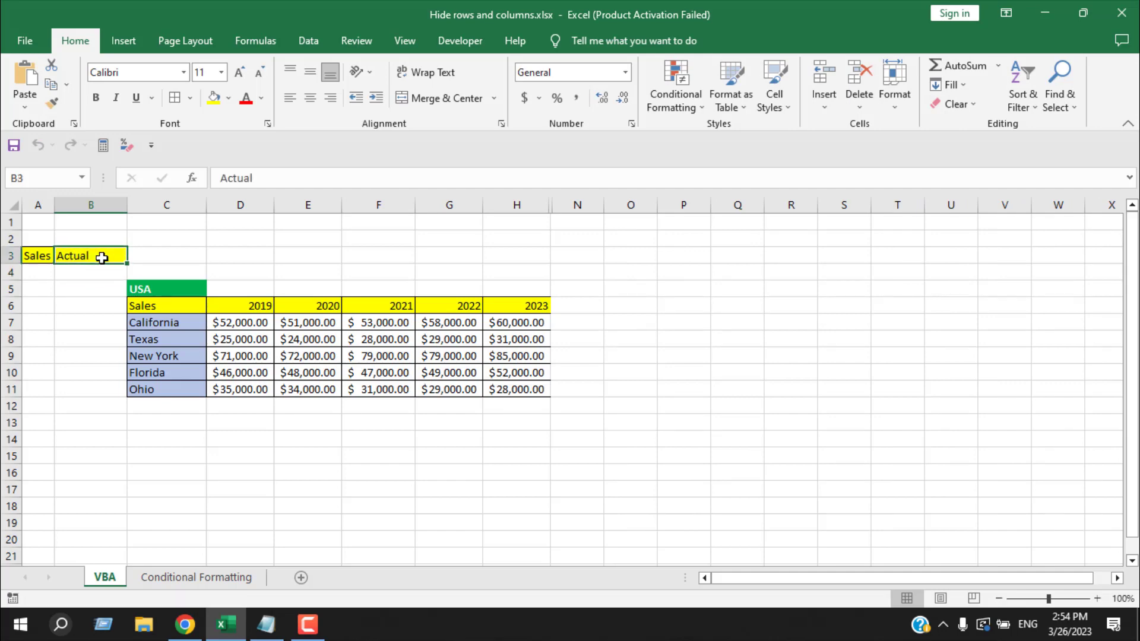
text(Forecas)
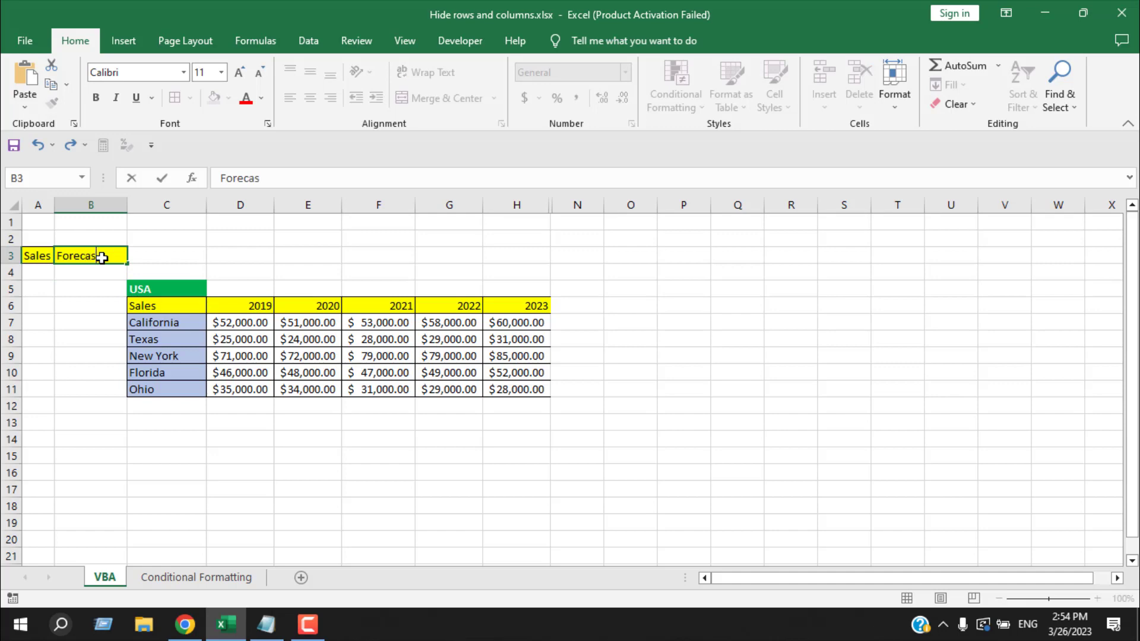
text(t)
key(Return)
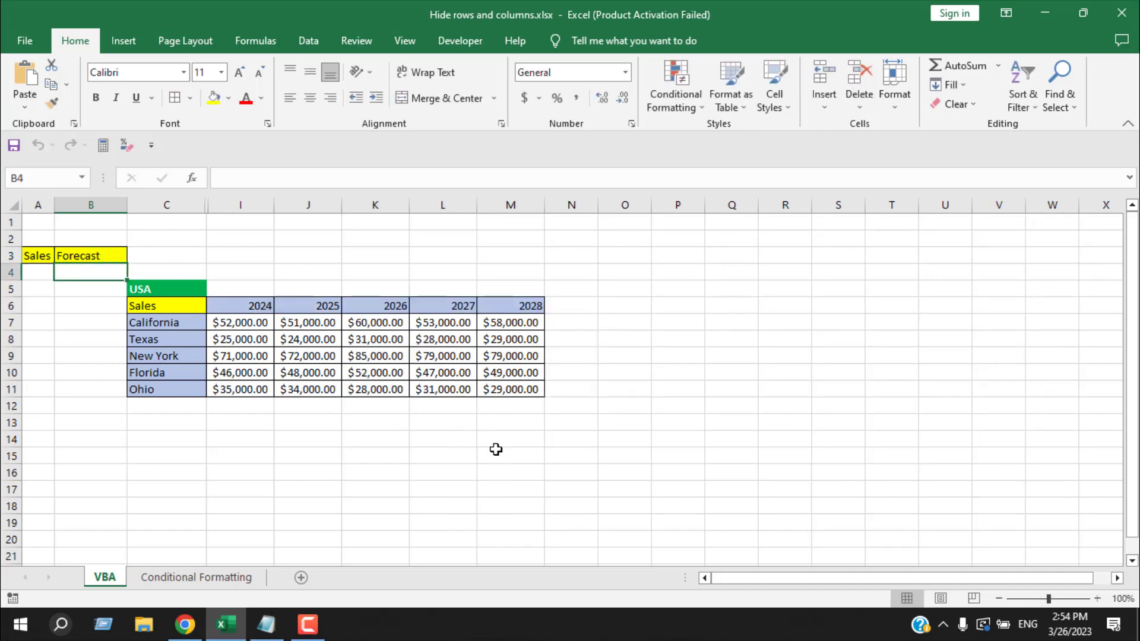